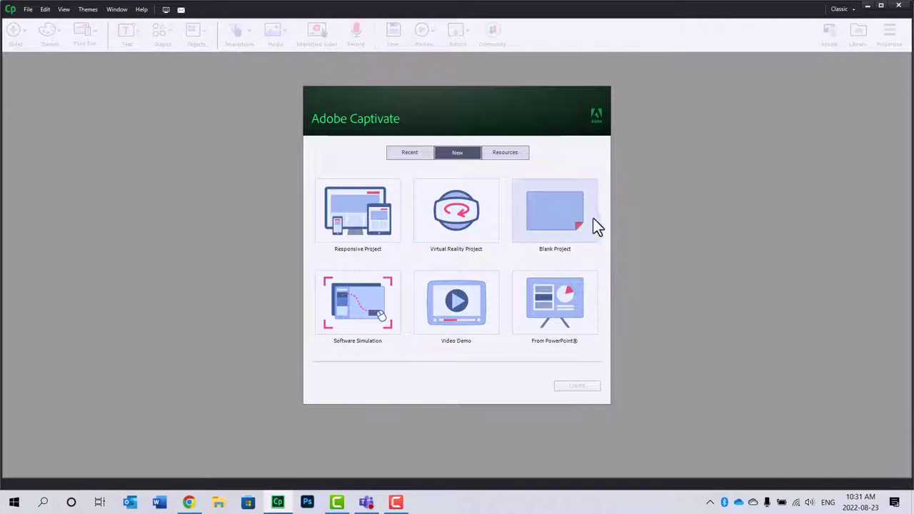
Create a blank project with the 1024 x 627 canvas.
left_click(569, 213)
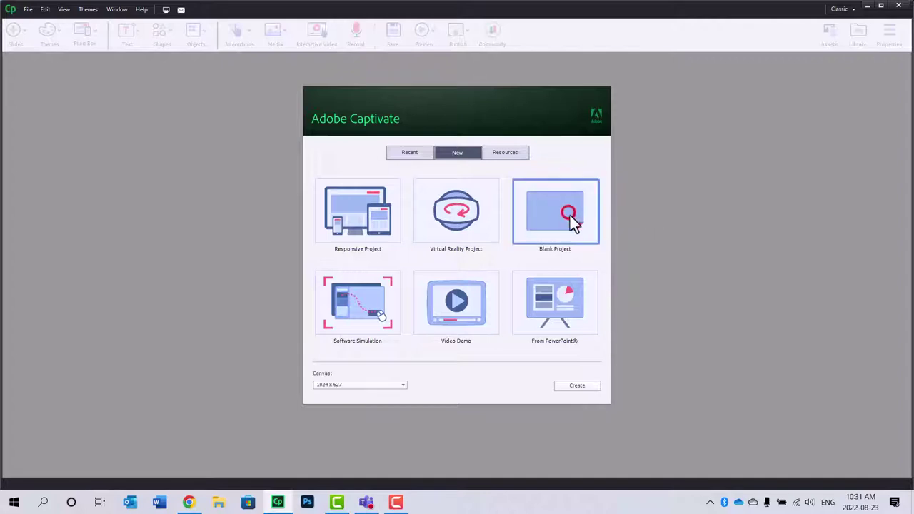
left_click(563, 385)
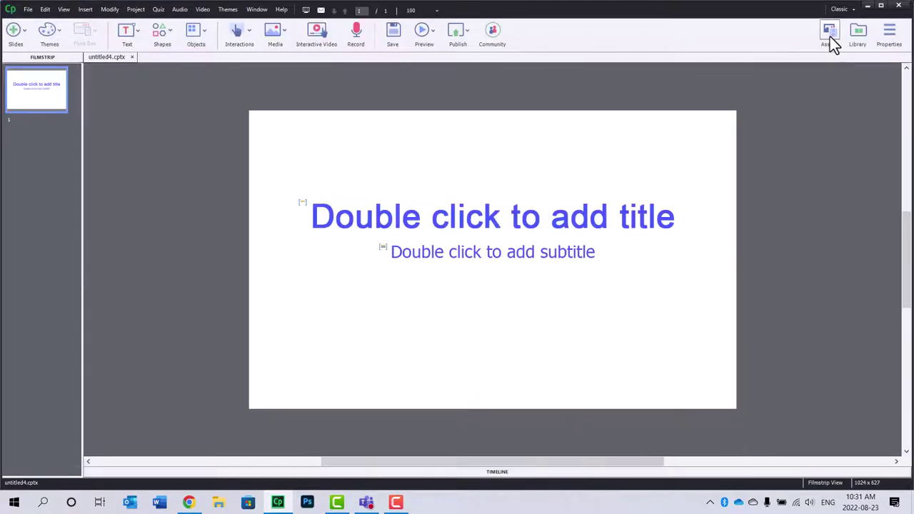
Insert the Knowledge Check slide of the Safety theme from the slide assets.
left_click(831, 41)
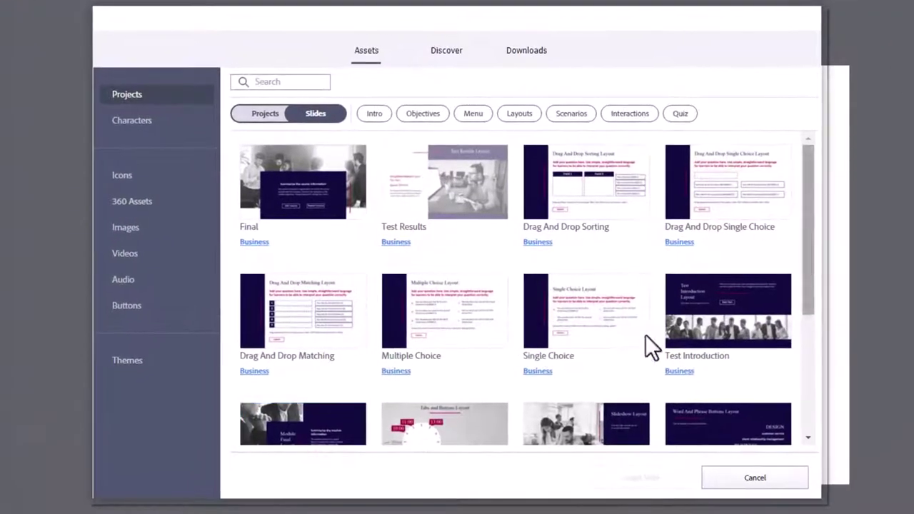
scroll(656, 374, "down", 8)
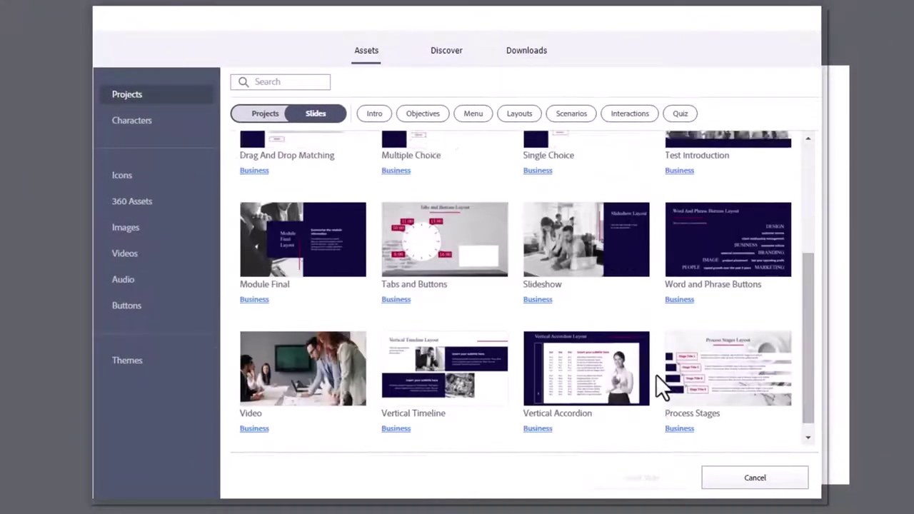
scroll(657, 374, "down", 8)
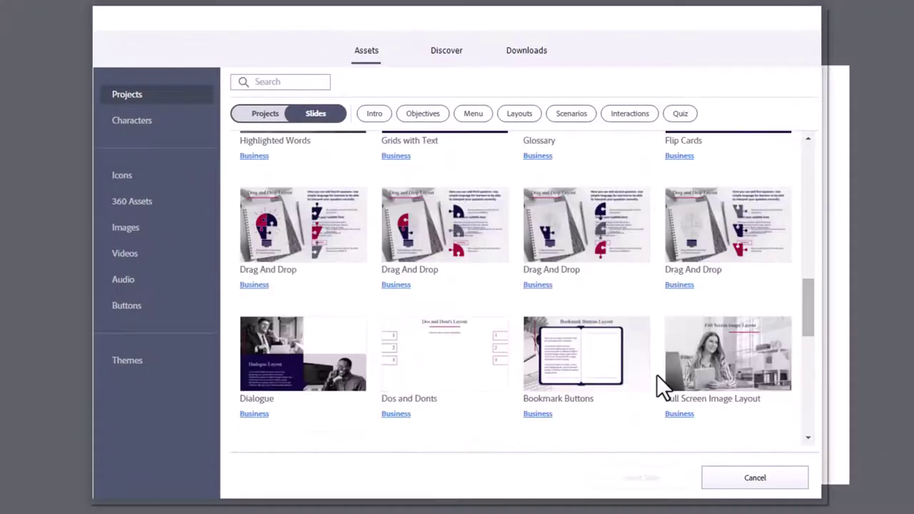
scroll(656, 375, "down", 8)
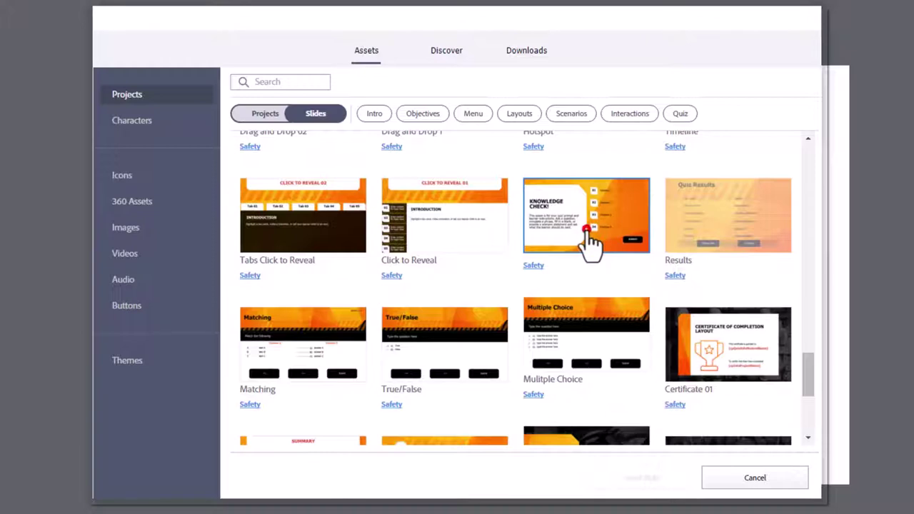
left_click(589, 236)
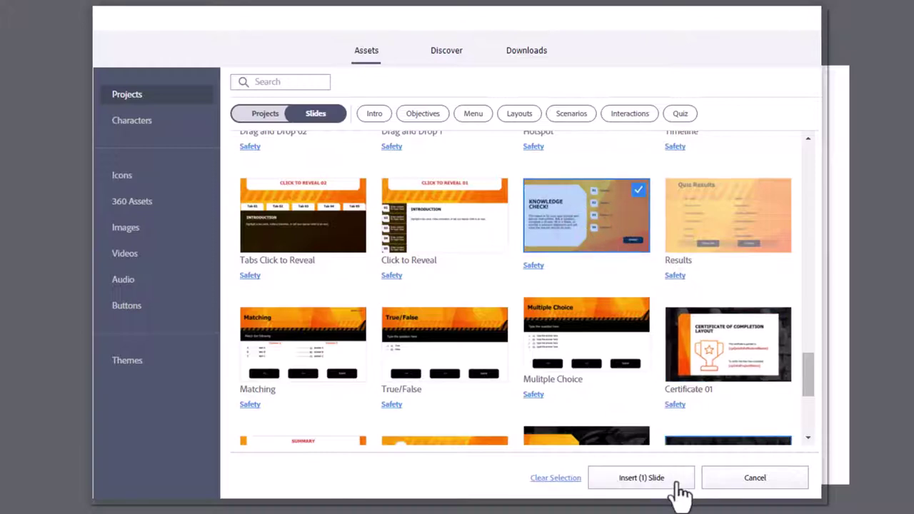
left_click(646, 479)
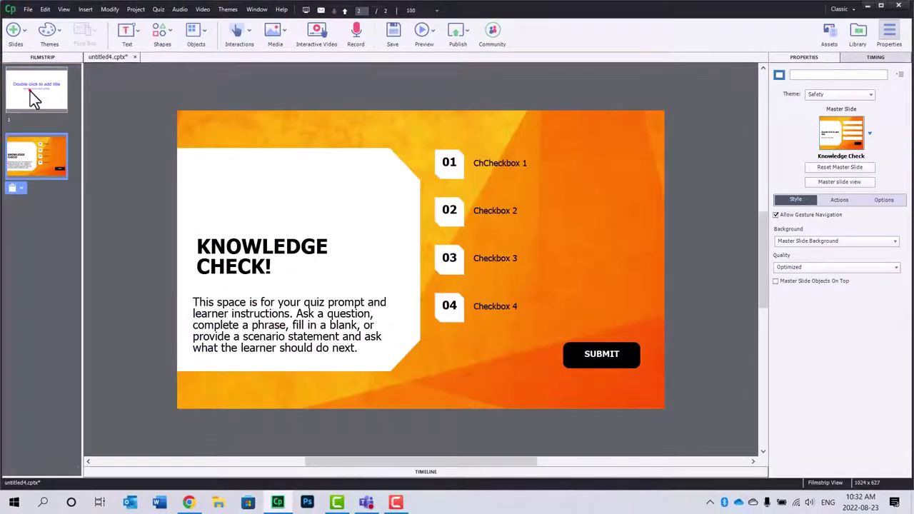
Delete the blank title slide so the project starts with the Knowledge Check slide.
left_click(32, 91)
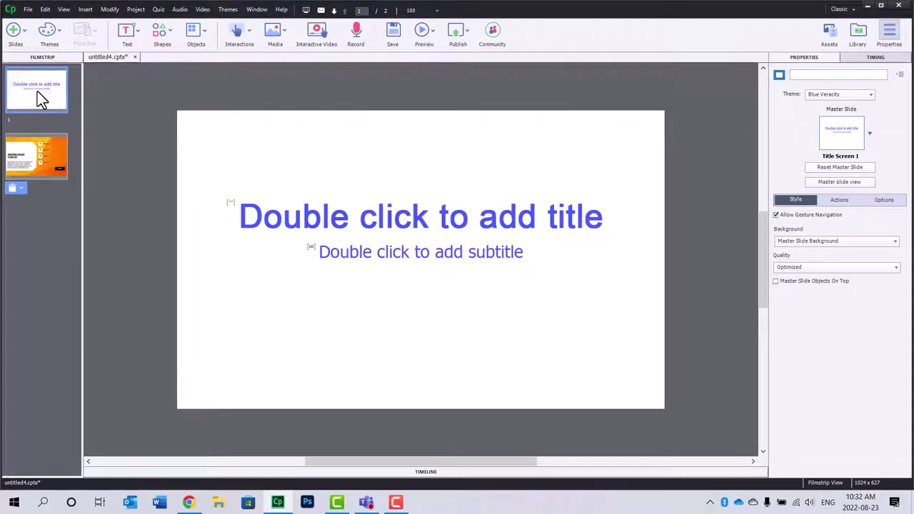
key("Delete")
key("Return")
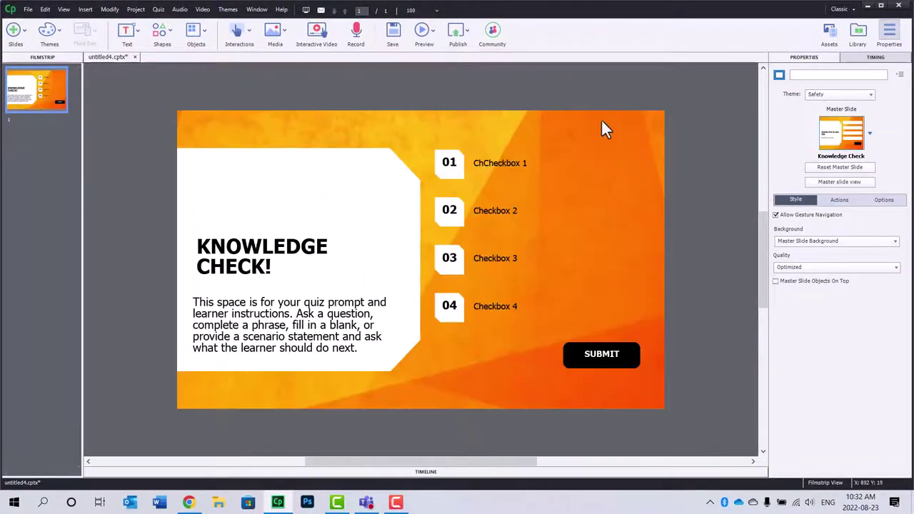
Correct the first answer's label to read "Checkbox 1".
left_click(488, 163)
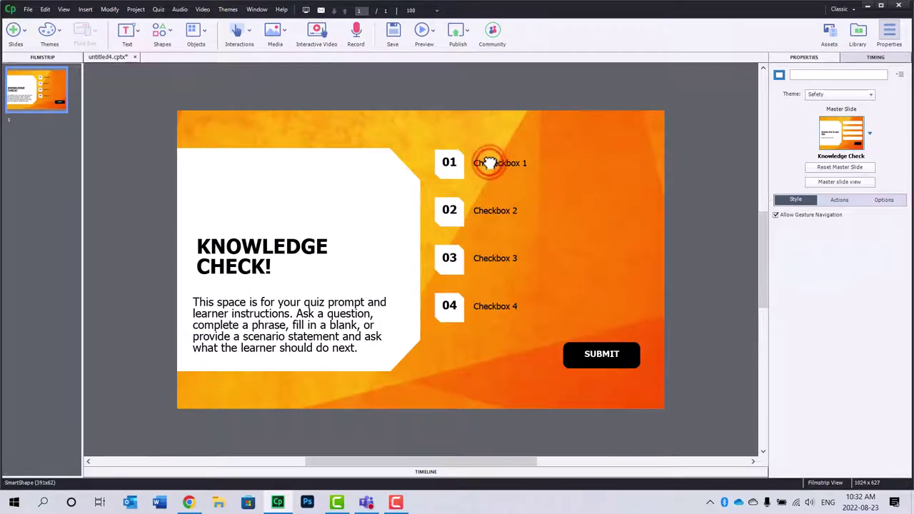
left_click(483, 163)
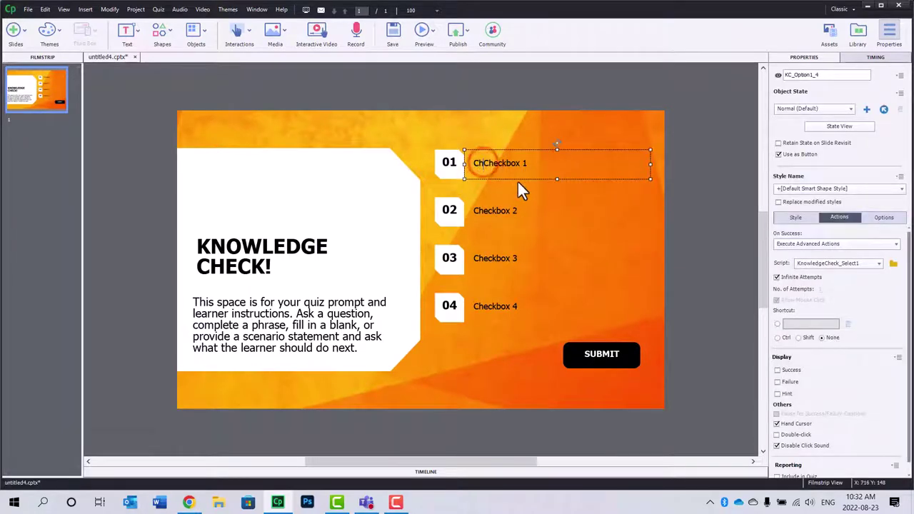
left_click(713, 142)
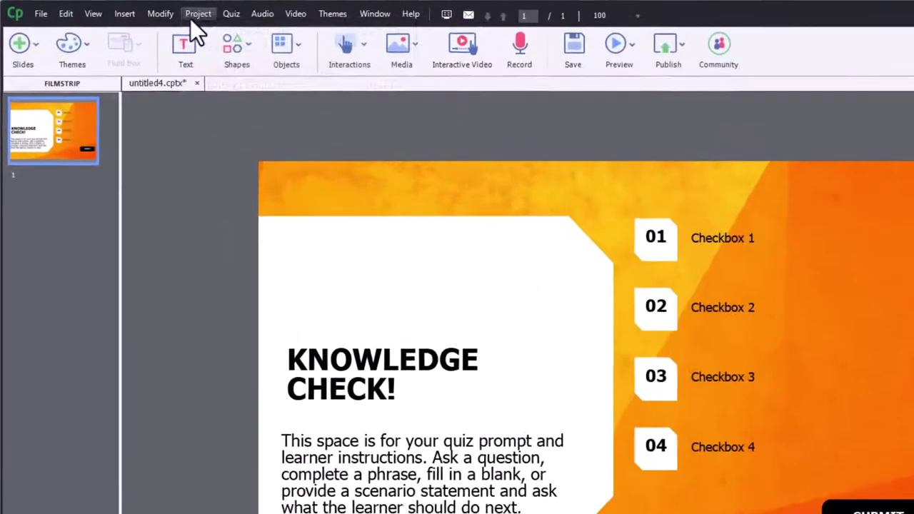
Turn off the playback control and the borders in the project's skin settings.
left_click(136, 9)
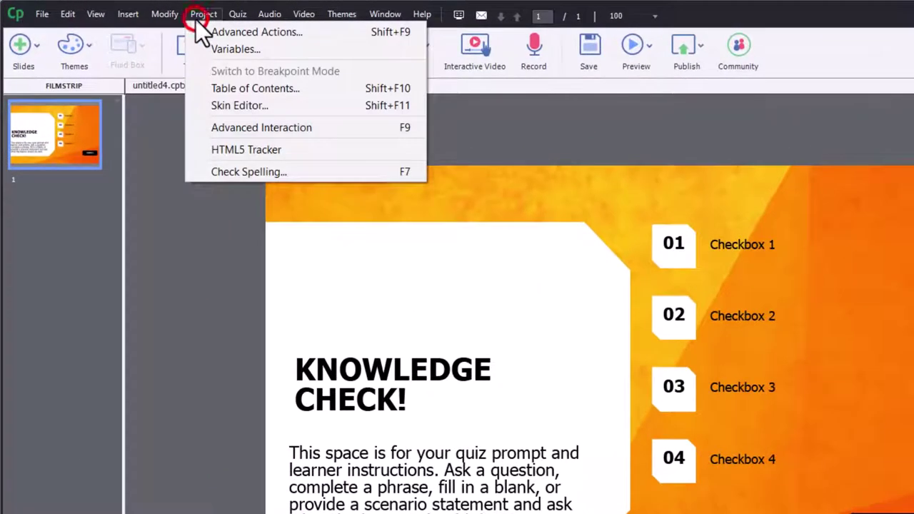
left_click(240, 105)
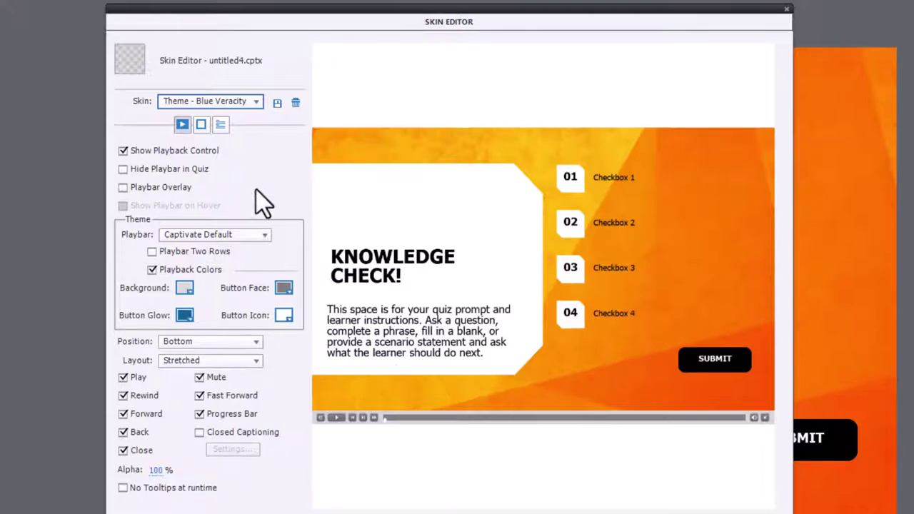
left_click(123, 152)
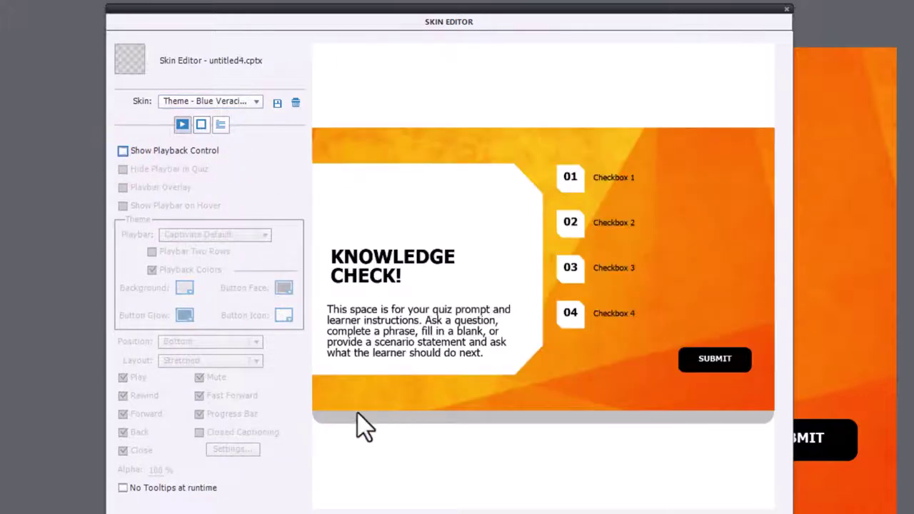
left_click(202, 127)
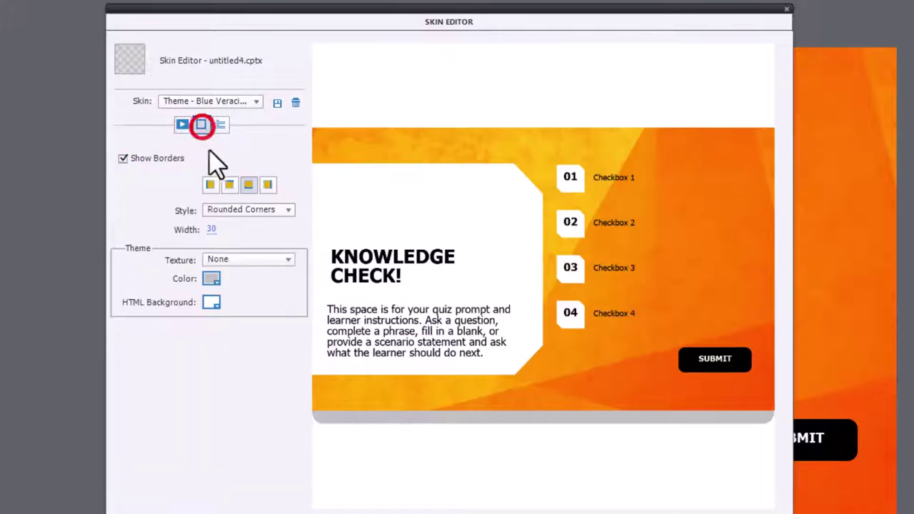
left_click(124, 160)
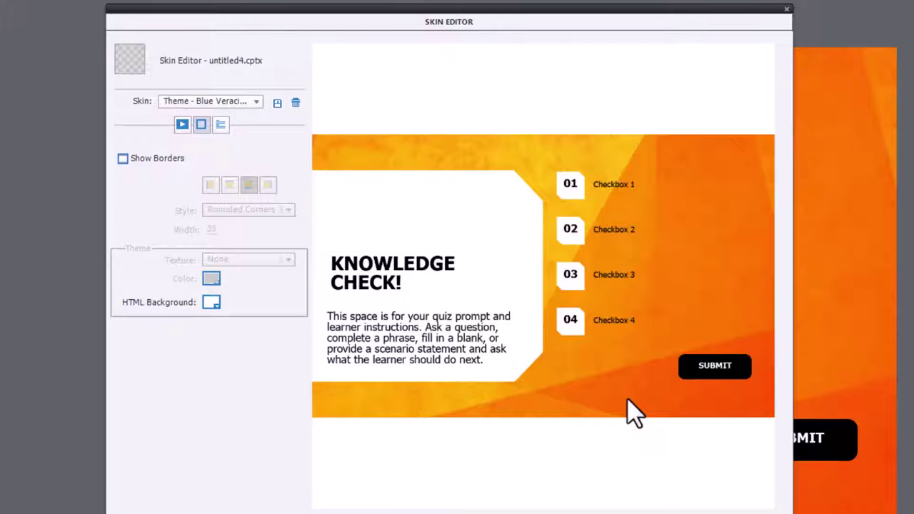
left_click(786, 10)
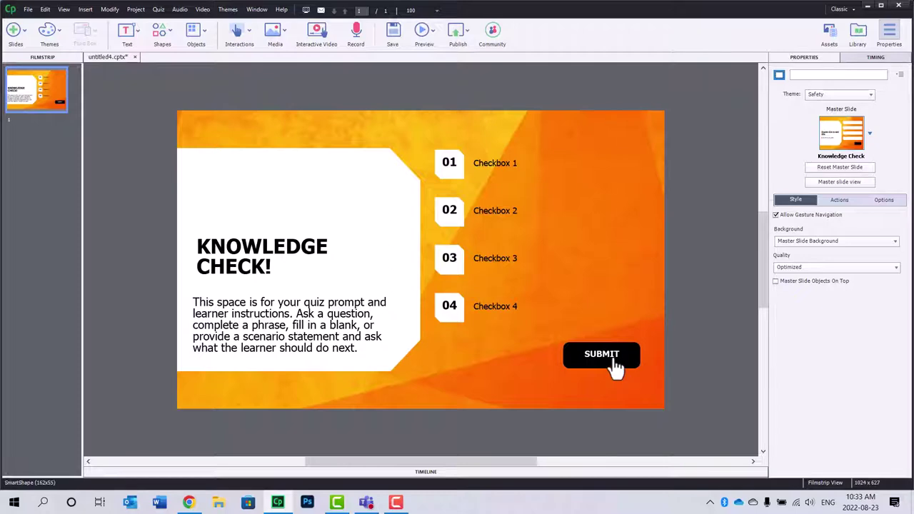
Align the Submit button to the left edge of the 04 number box.
left_click(446, 305)
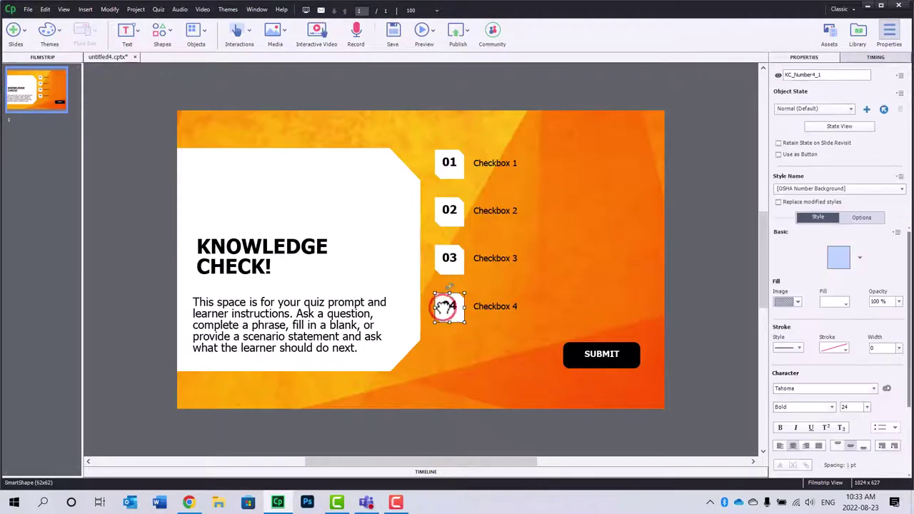
left_click(624, 366, "shift")
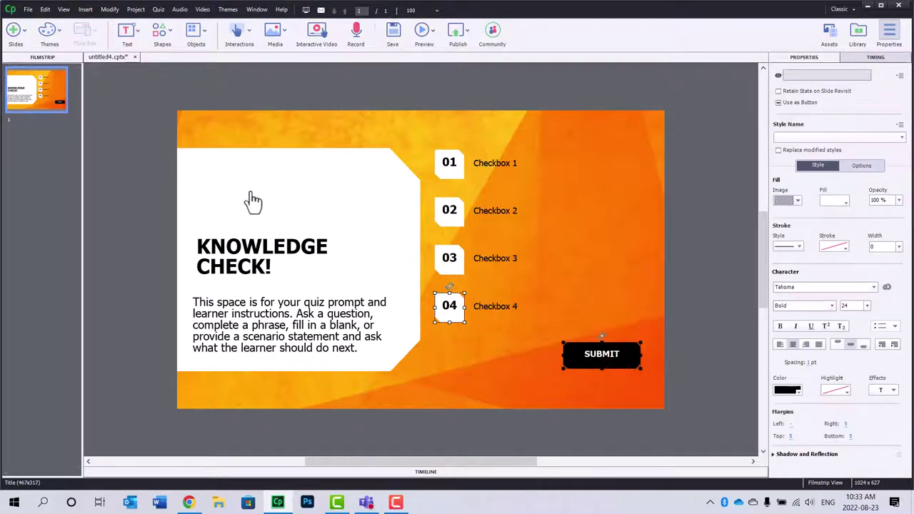
right_click(455, 310)
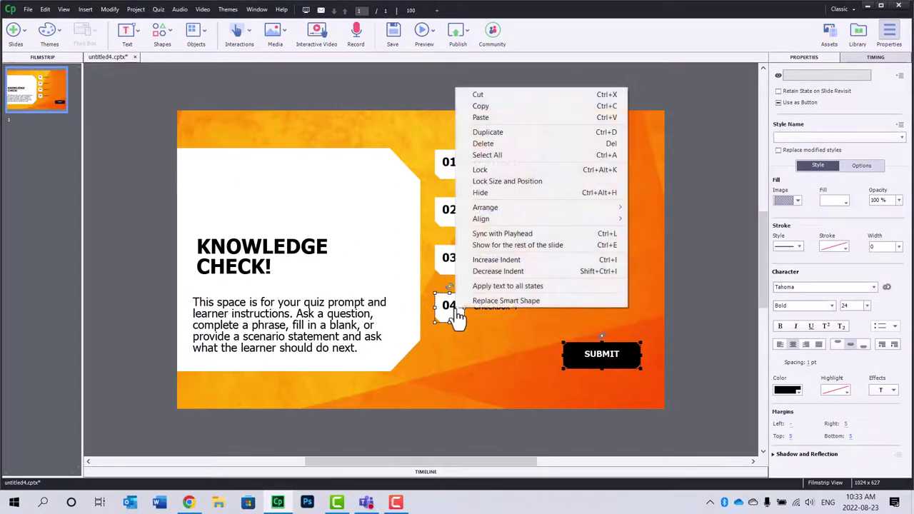
mouse_move(514, 223)
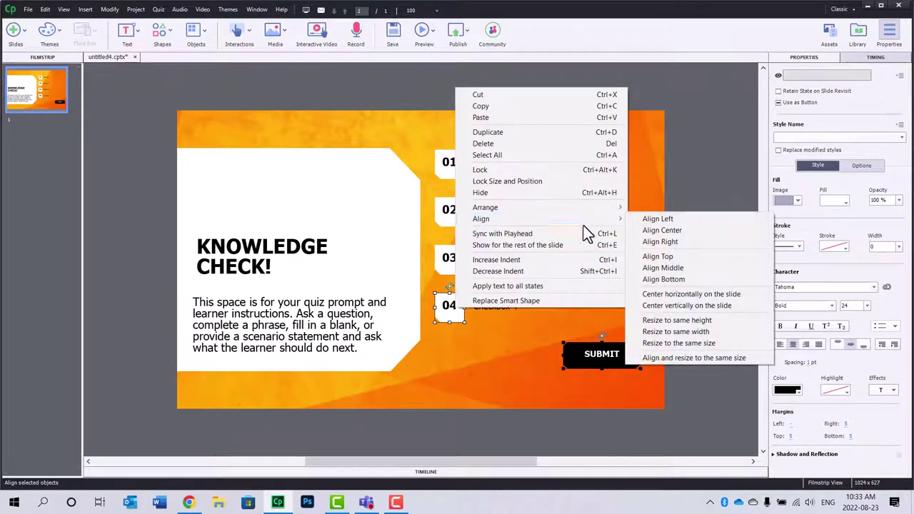
left_click(642, 218)
left_click(594, 354)
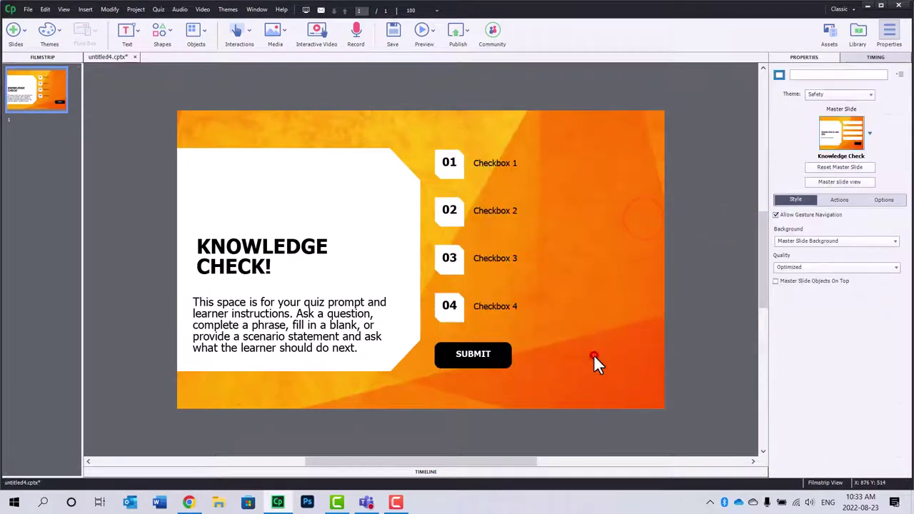
Duplicate the Submit button, place the copy to the right of the original and relabel it "CONTINUE".
left_click(475, 359)
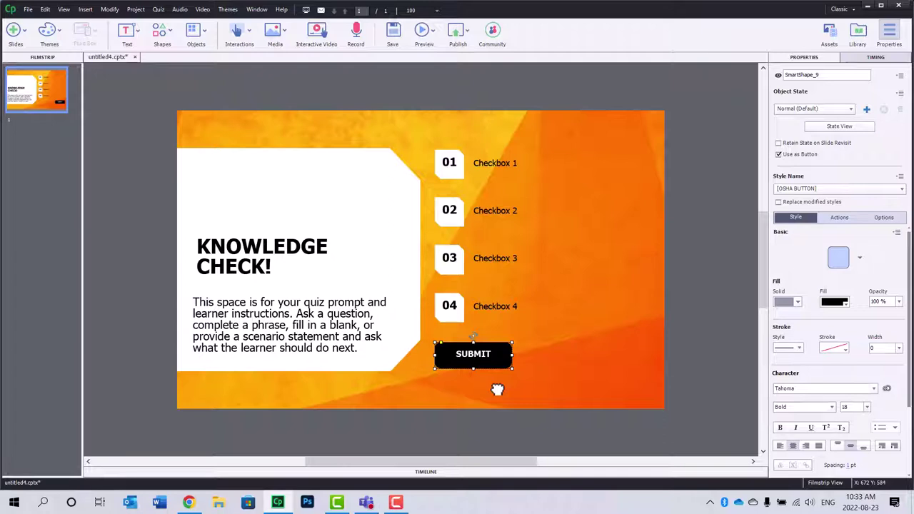
key("ctrl+d")
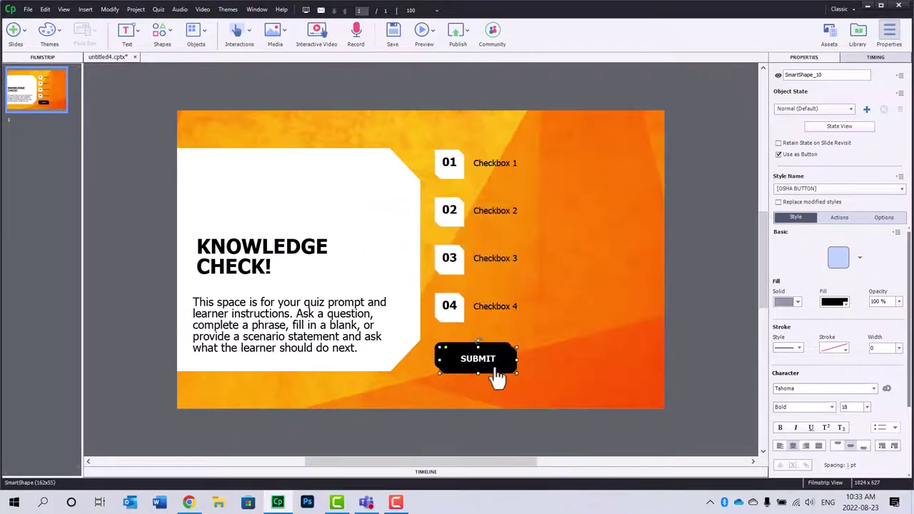
left_click_drag(498, 378, 582, 361)
left_click(554, 354)
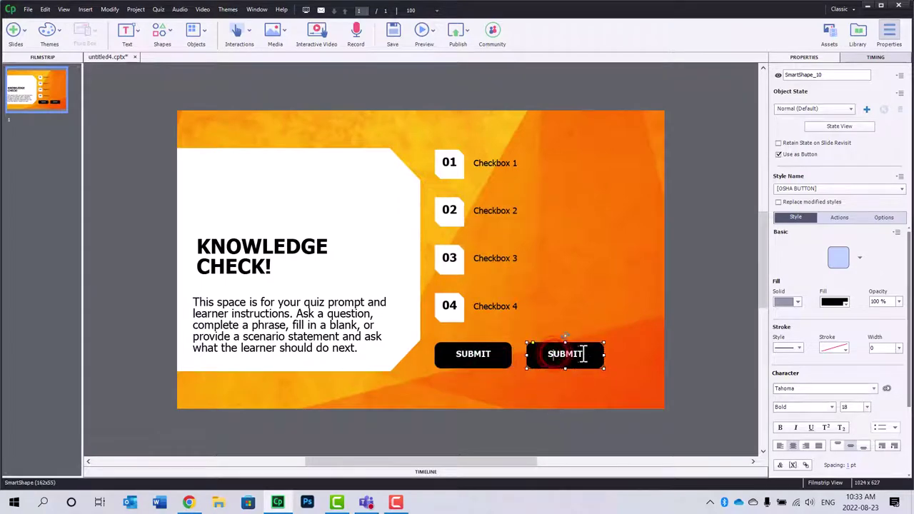
double_click(572, 353)
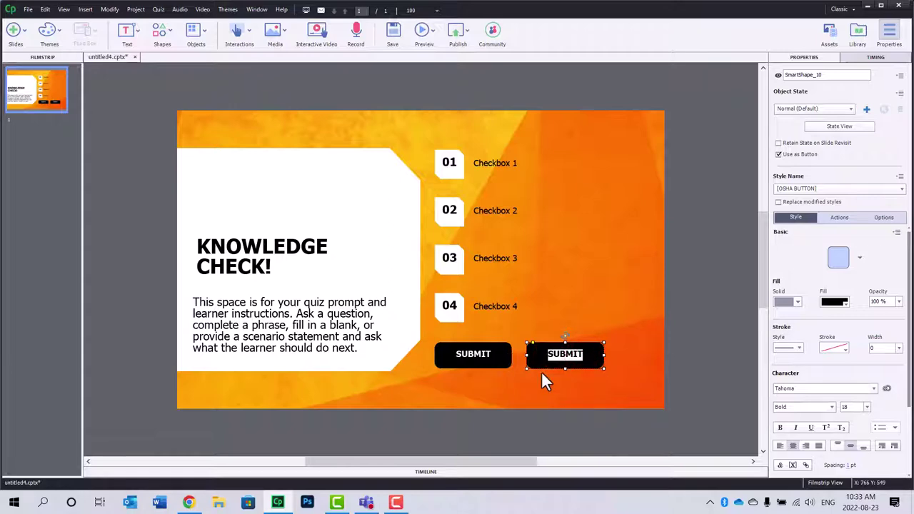
type("CONTINUE")
left_click(700, 296)
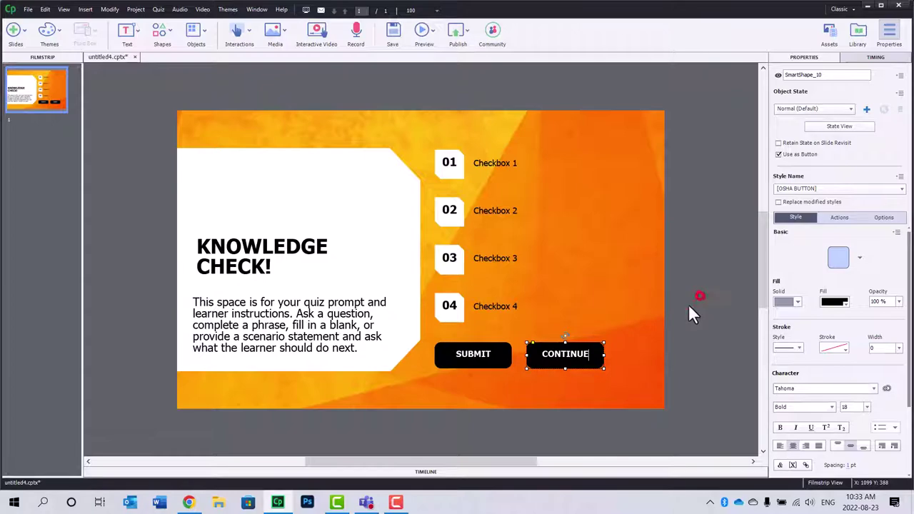
Set the Continue button's On Success action to "Go to the next slide".
left_click(587, 361)
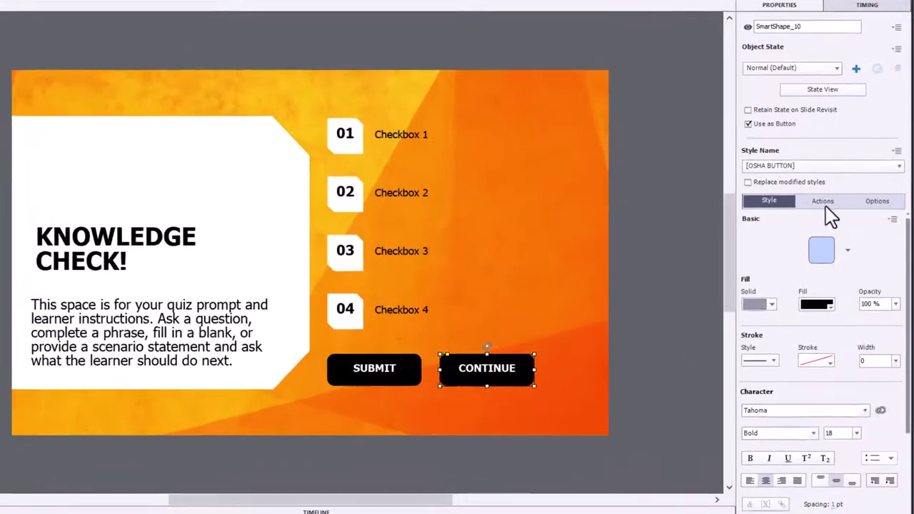
left_click(824, 202)
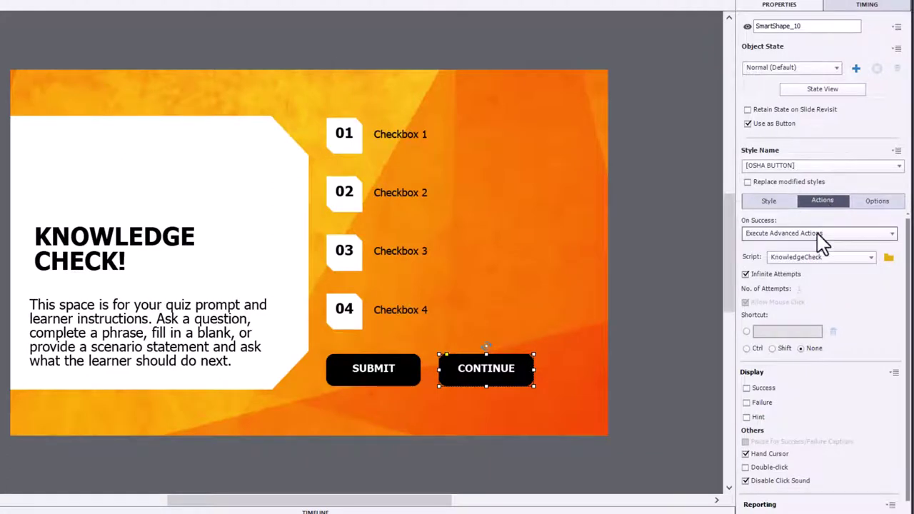
left_click(822, 236)
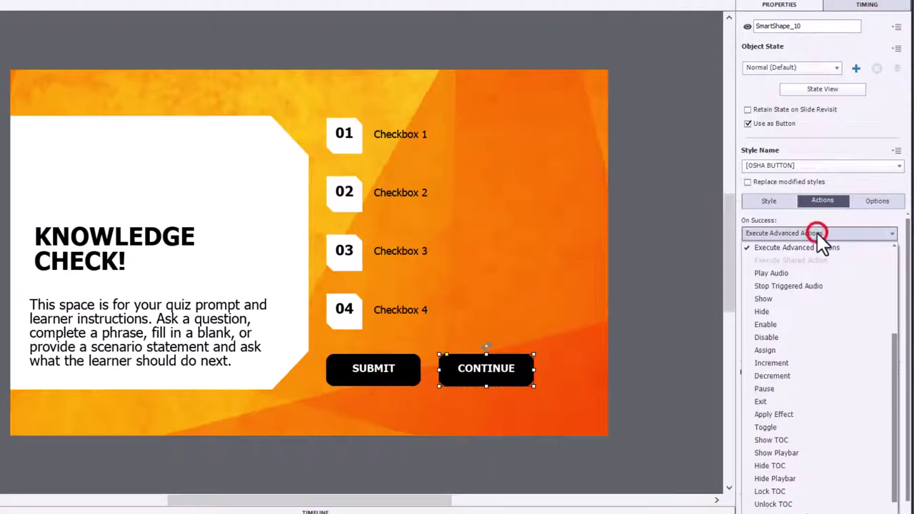
left_click(895, 257)
left_click(791, 273)
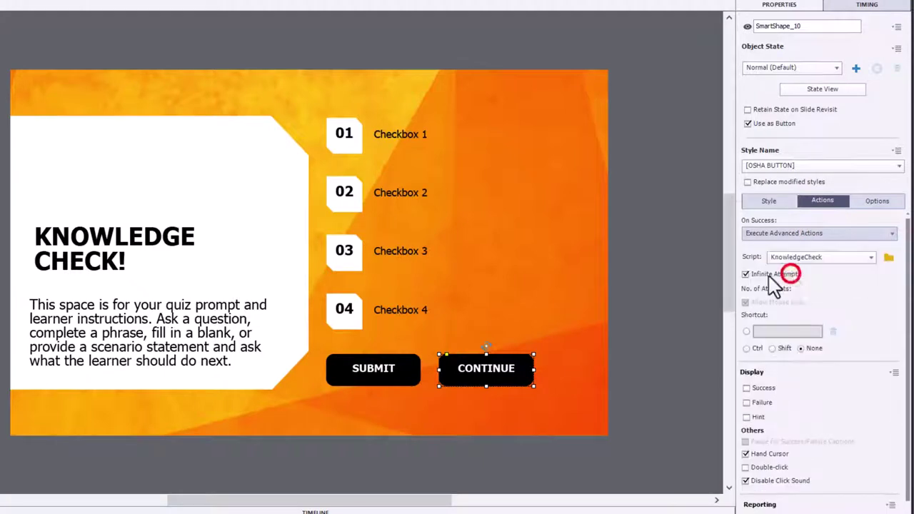
left_click(505, 384)
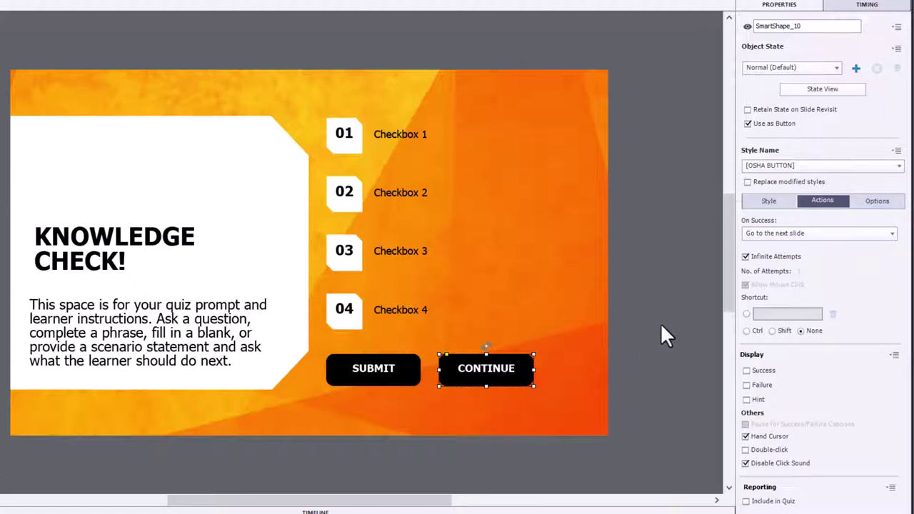
Make the Continue button initially hidden and name it next_button.
left_click(748, 26)
double_click(803, 26)
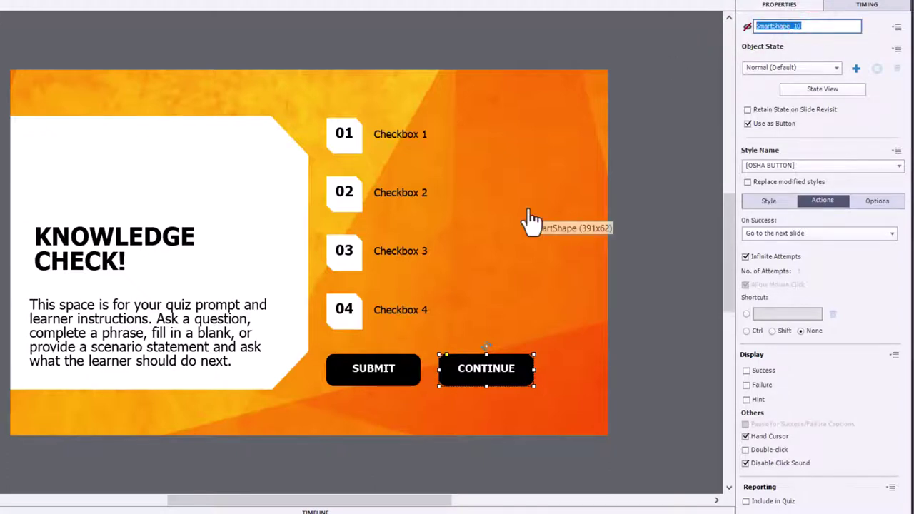
key("Return")
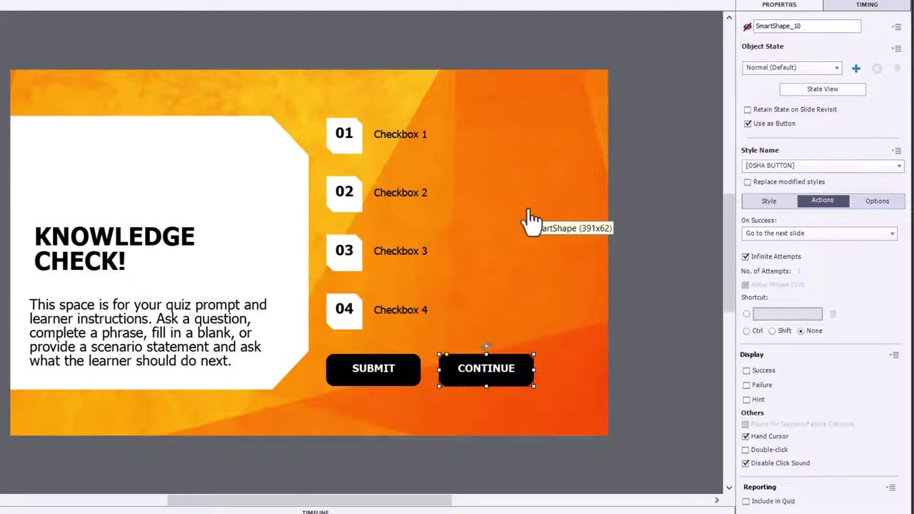
left_click(820, 23)
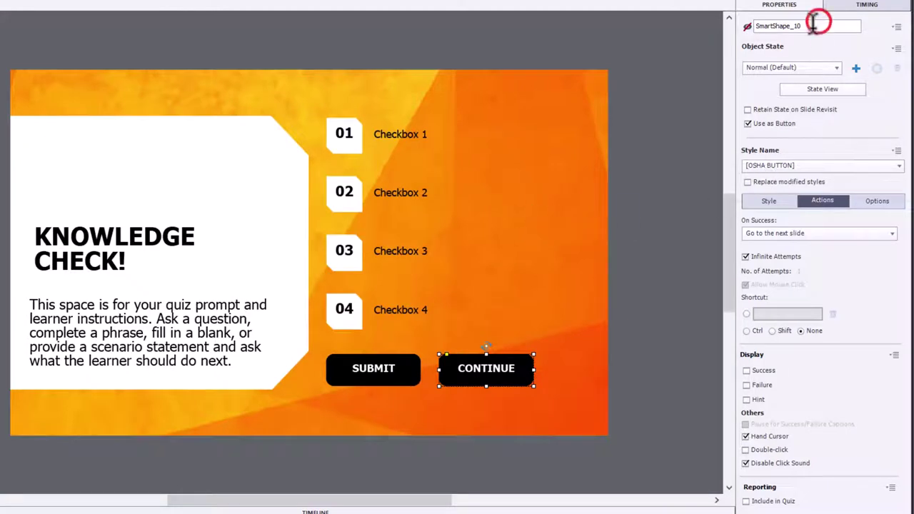
left_click(673, 75)
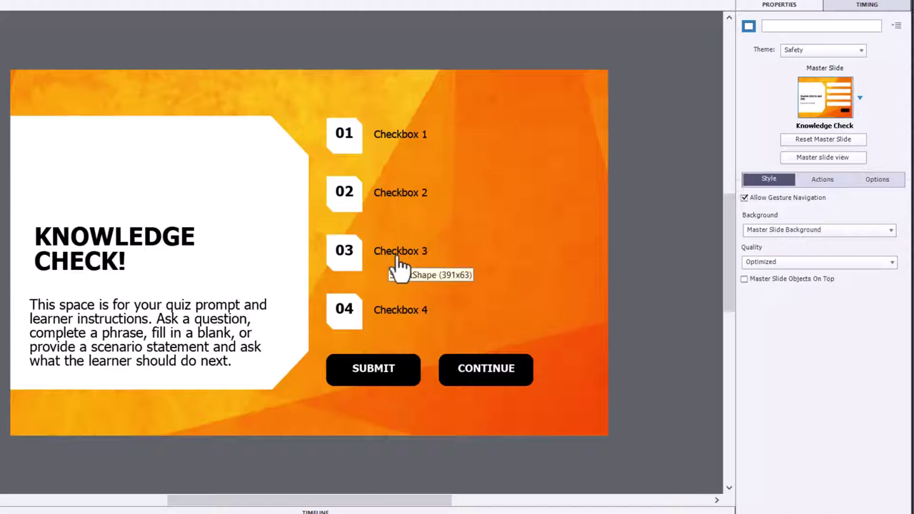
In Checkbox 1's advanced action KnowledgeCheck_Select1, assign sales_knowledgeCheck_correct the literal value false and update the action.
left_click(413, 136)
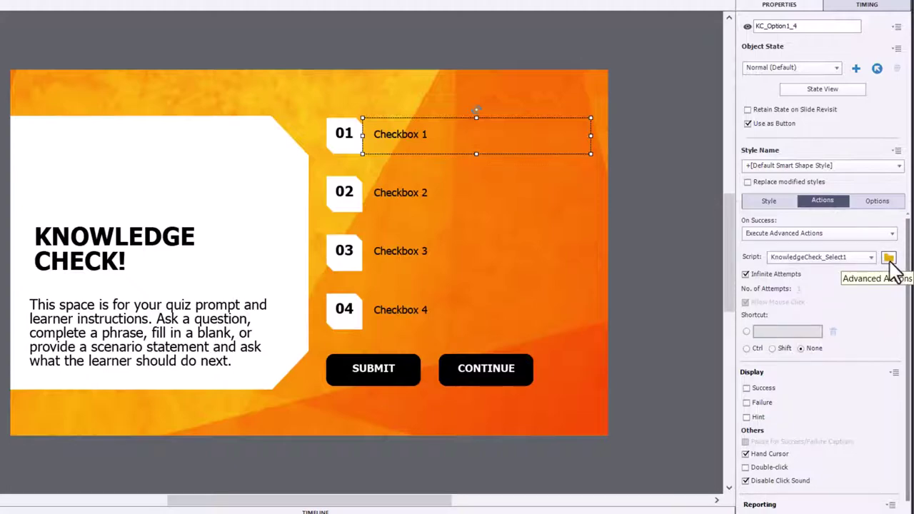
left_click(889, 258)
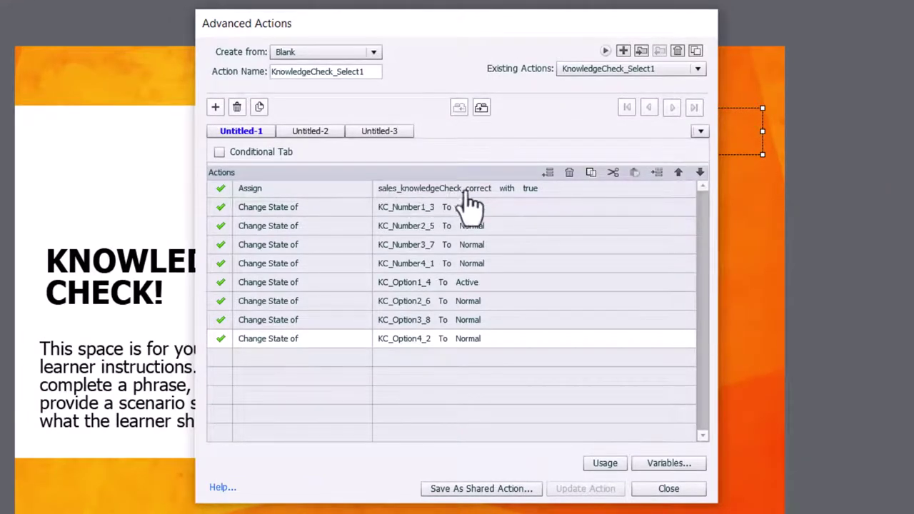
left_click(536, 188)
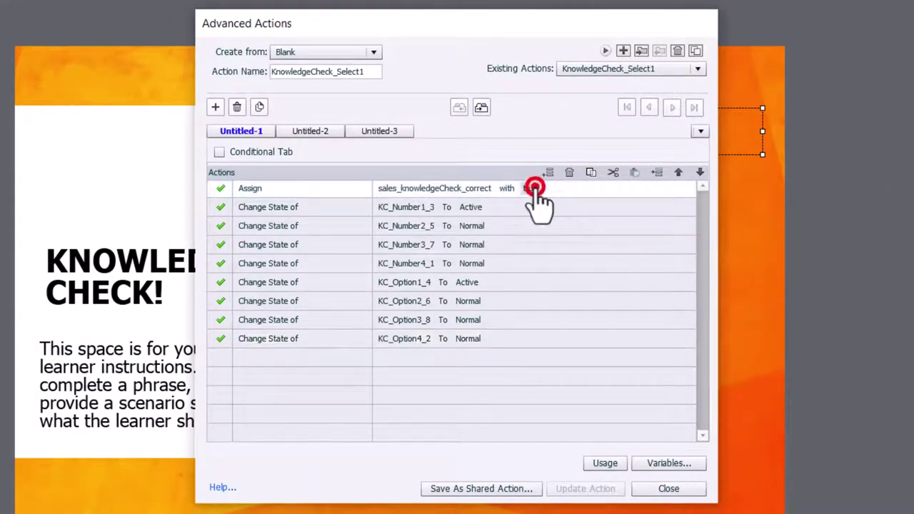
left_click(545, 188)
left_click(557, 210)
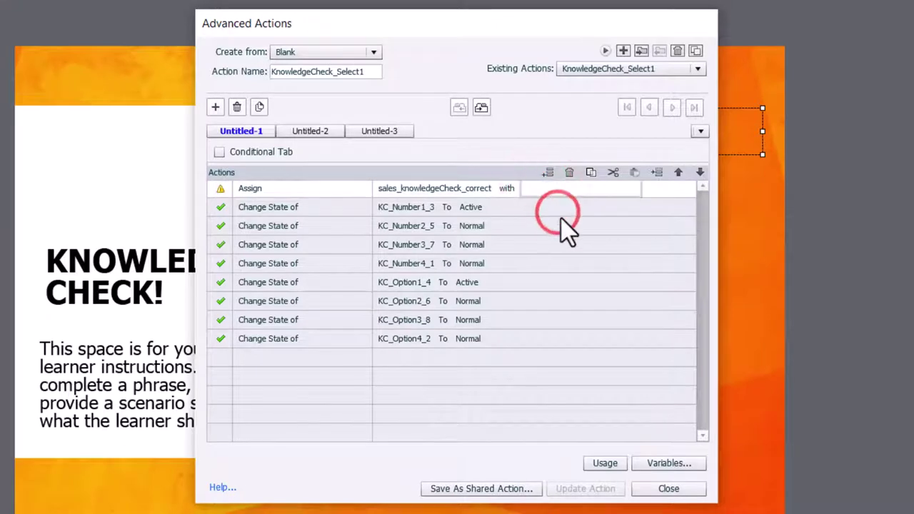
key("Return")
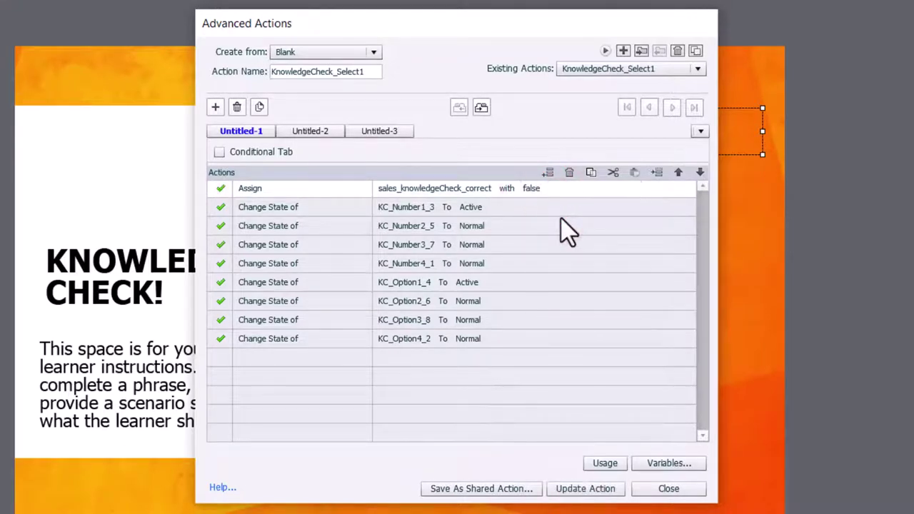
left_click(590, 492)
left_click(503, 284)
left_click(669, 489)
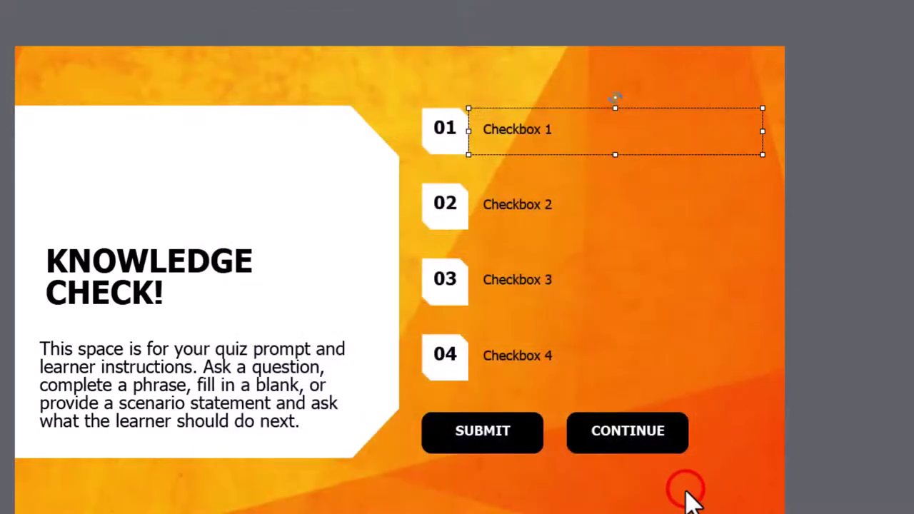
In Checkbox 3's advanced action KnowledgeCheck_Select3, assign sales_knowledgeCheck_correct the literal value true and update the action.
left_click(577, 289)
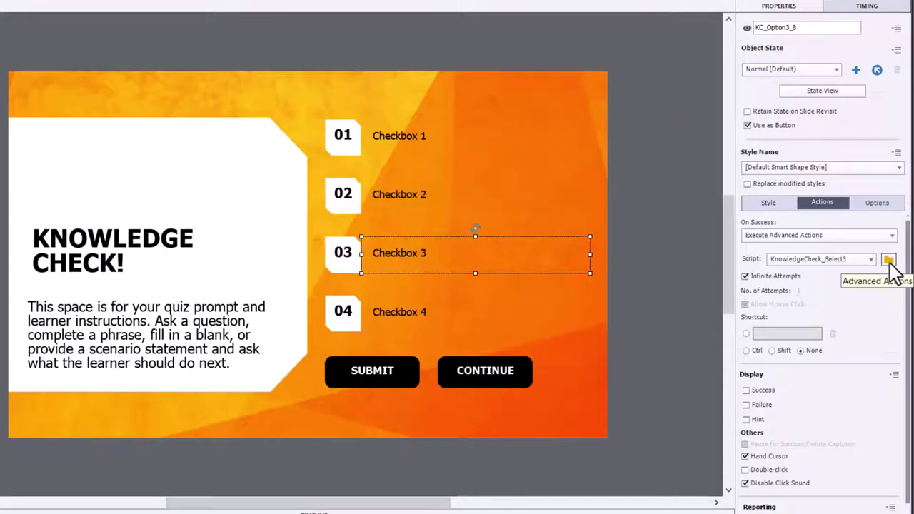
left_click(889, 259)
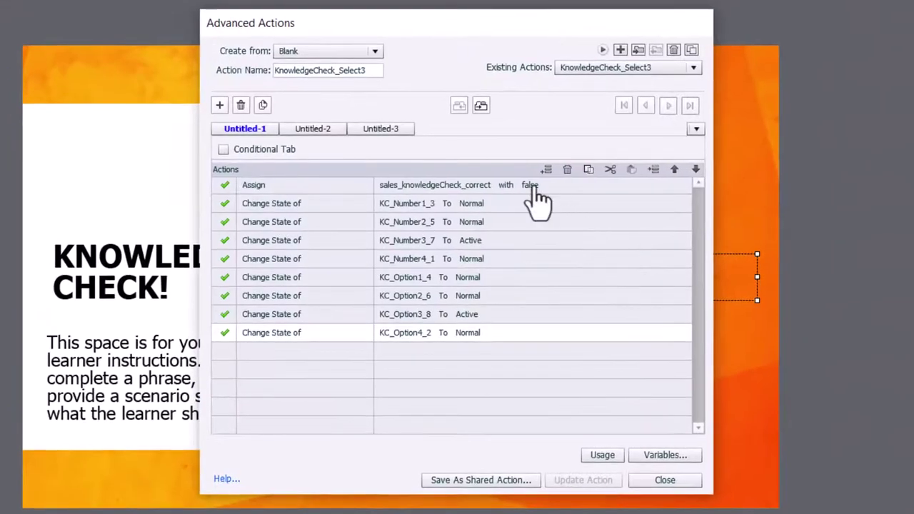
left_click(536, 186)
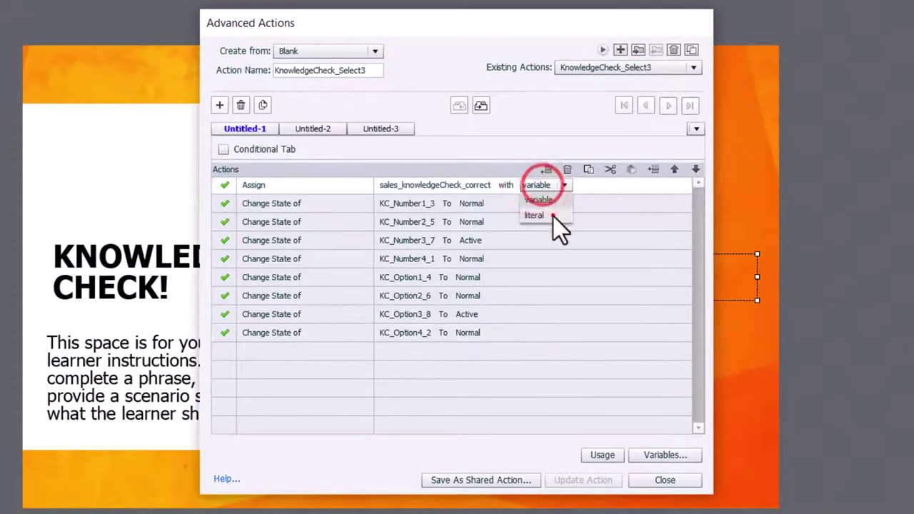
left_click(554, 217)
type("true")
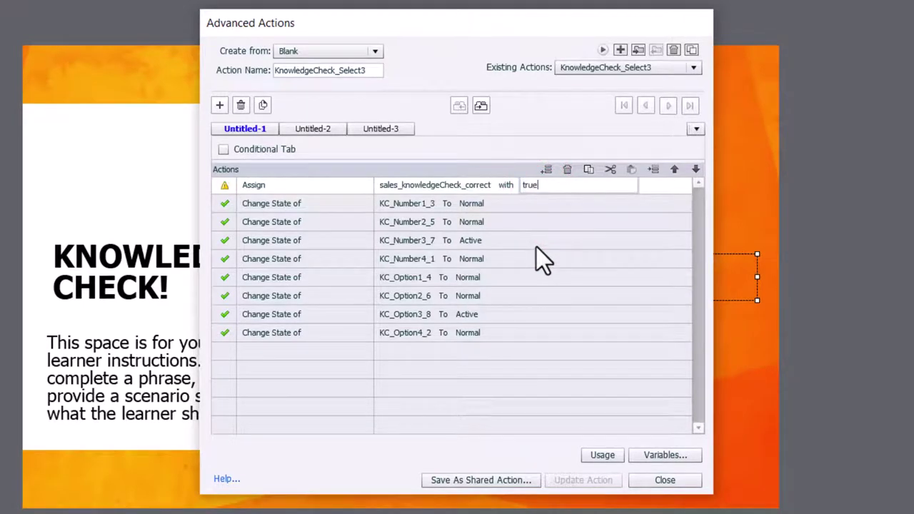
key("Return")
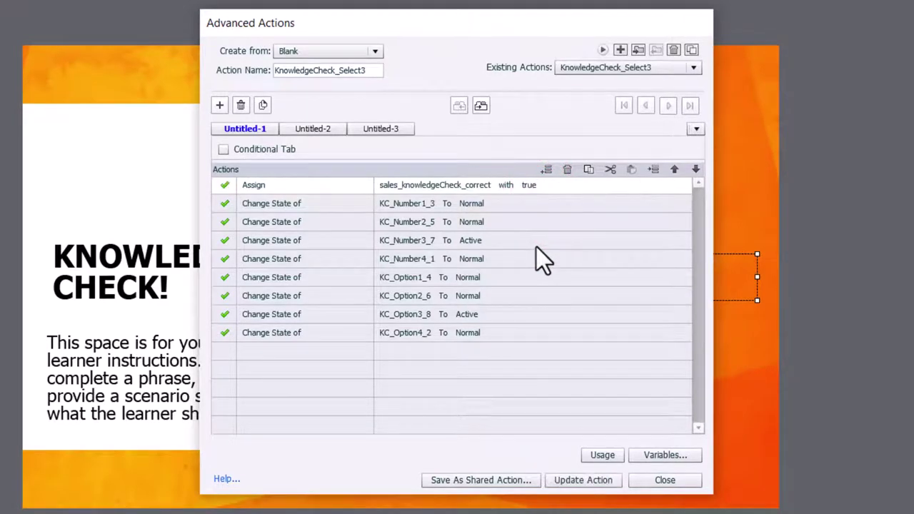
left_click(574, 485)
left_click(504, 283)
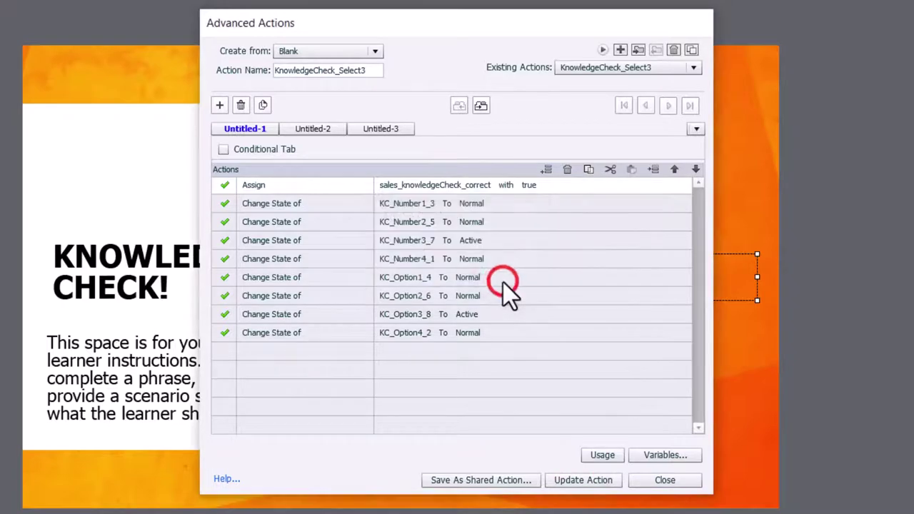
left_click(672, 480)
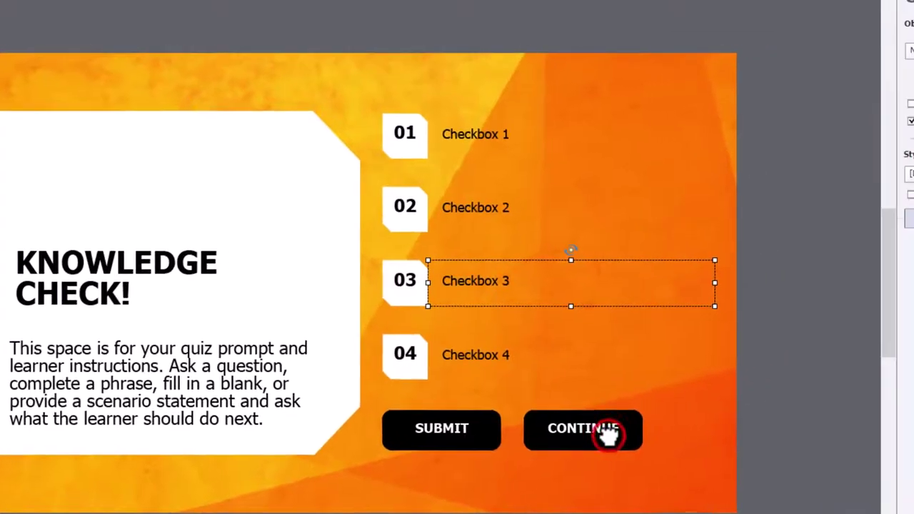
Add a Show next_button action to the IF branch of the Submit button's KnowledgeCheck advanced action.
left_click(654, 435)
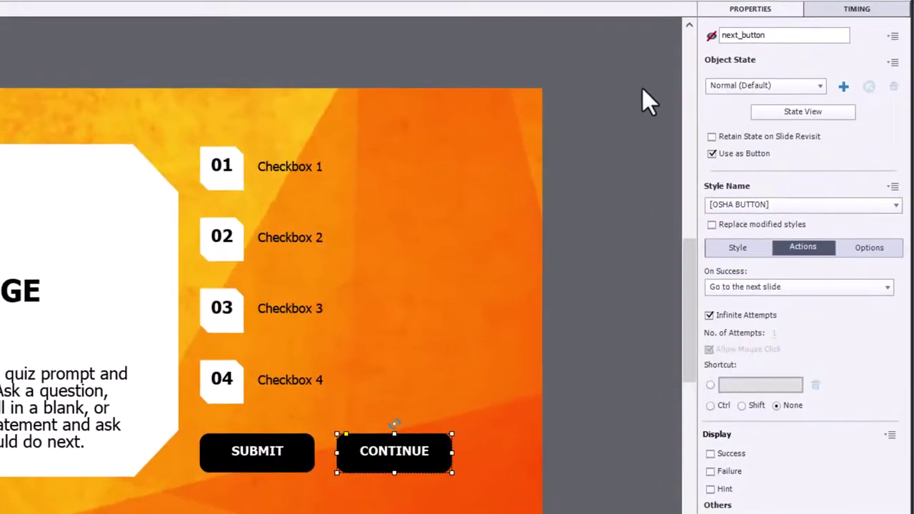
left_click(264, 457)
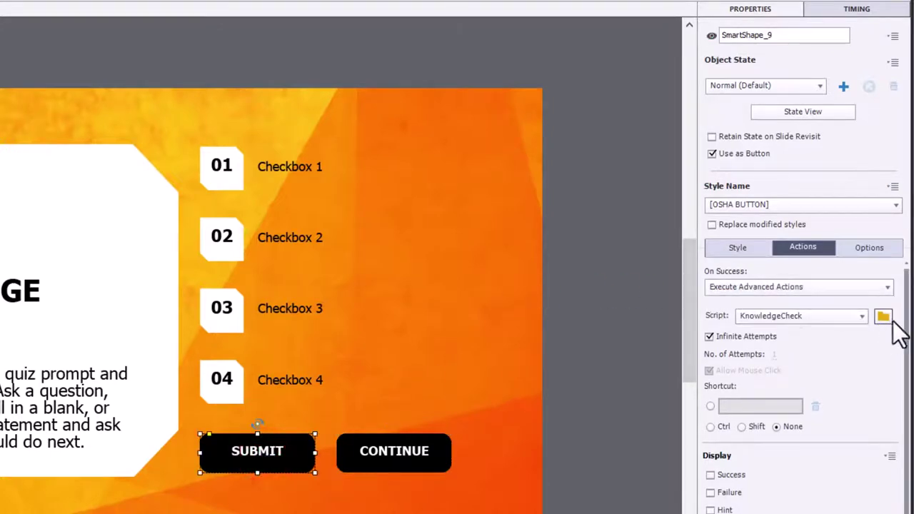
left_click(884, 316)
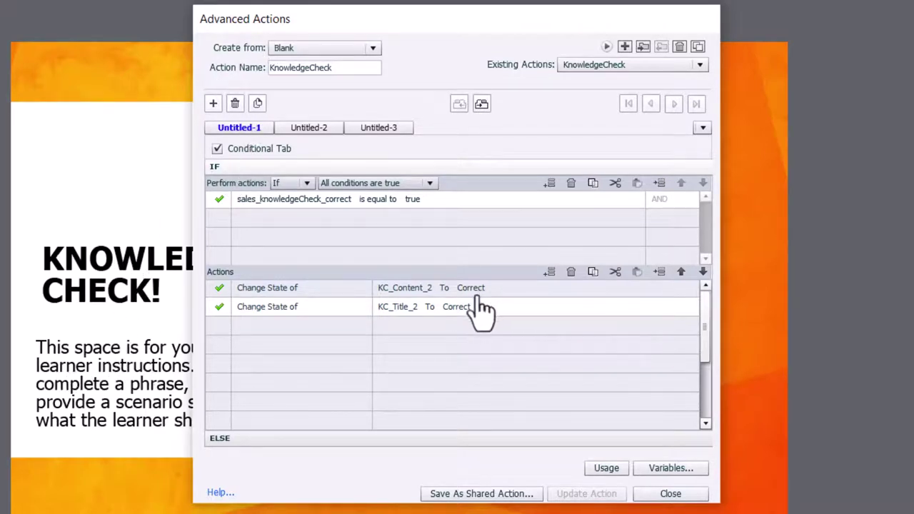
left_click(233, 439)
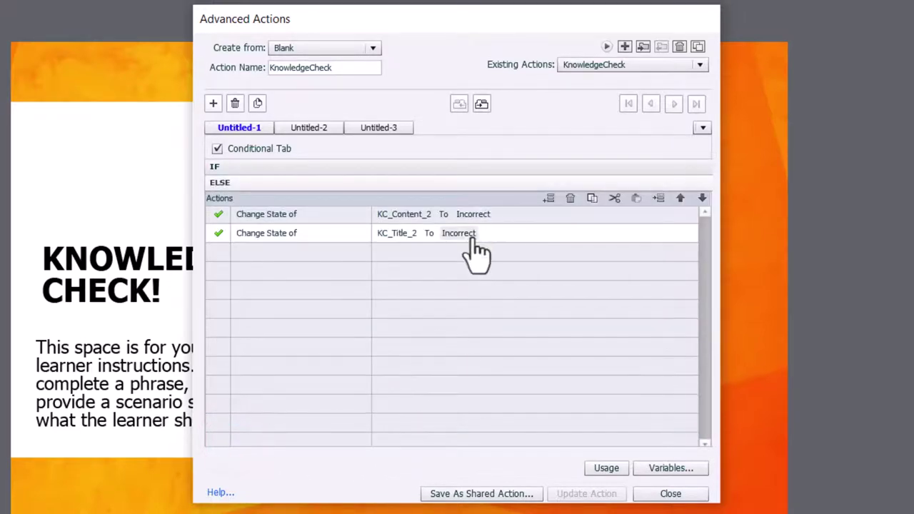
left_click(450, 166)
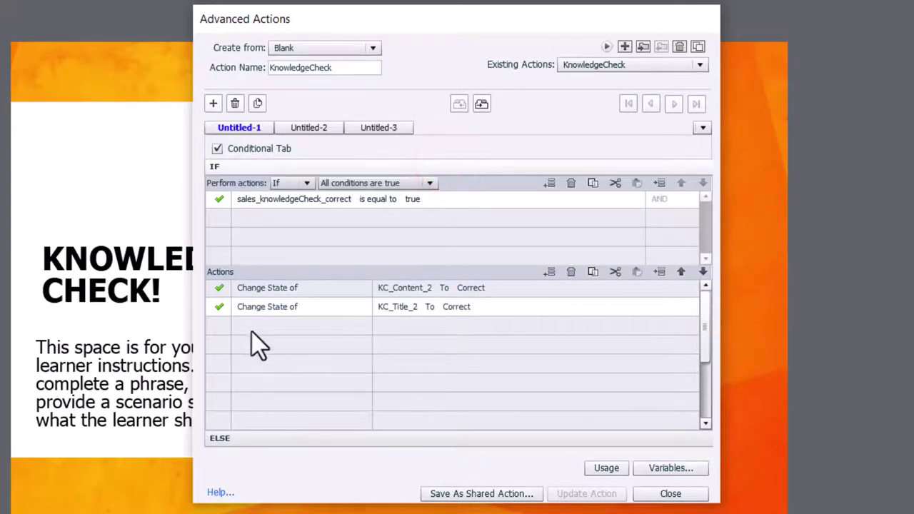
double_click(251, 325)
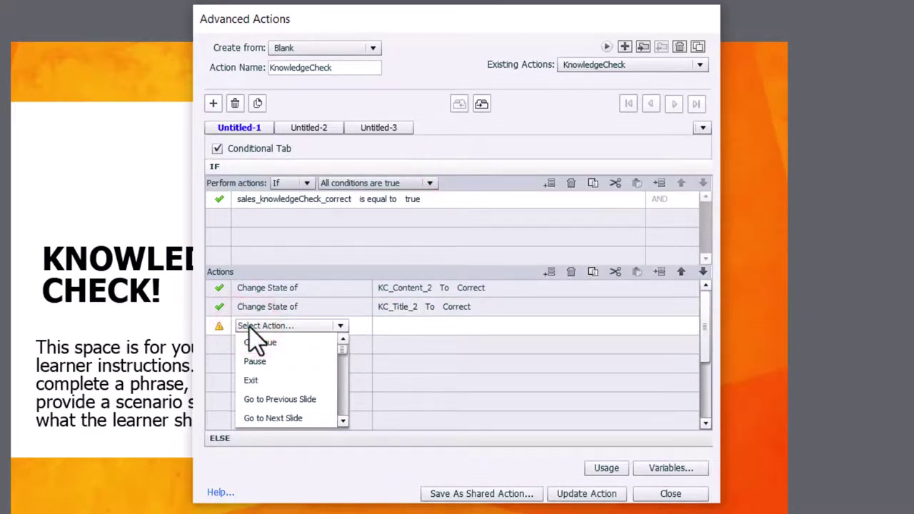
scroll(254, 341, "down", 3)
left_click(258, 361)
type("next")
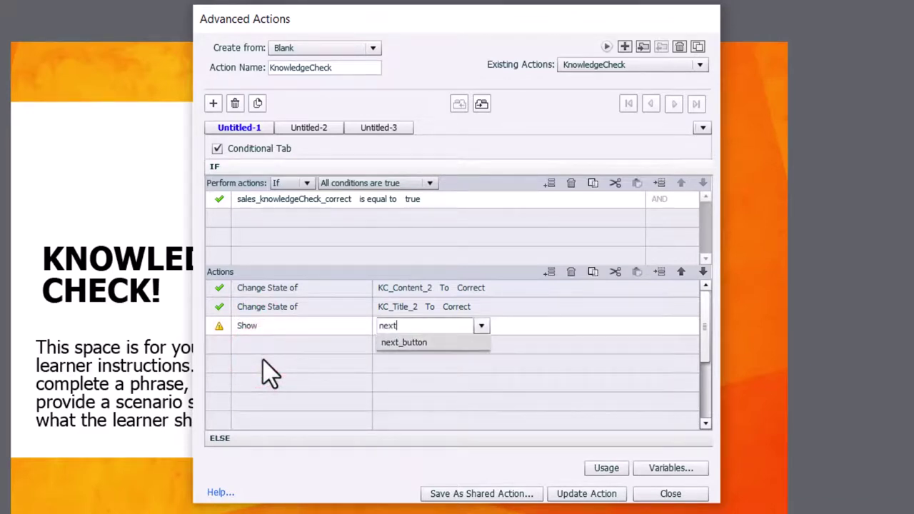
key("Return")
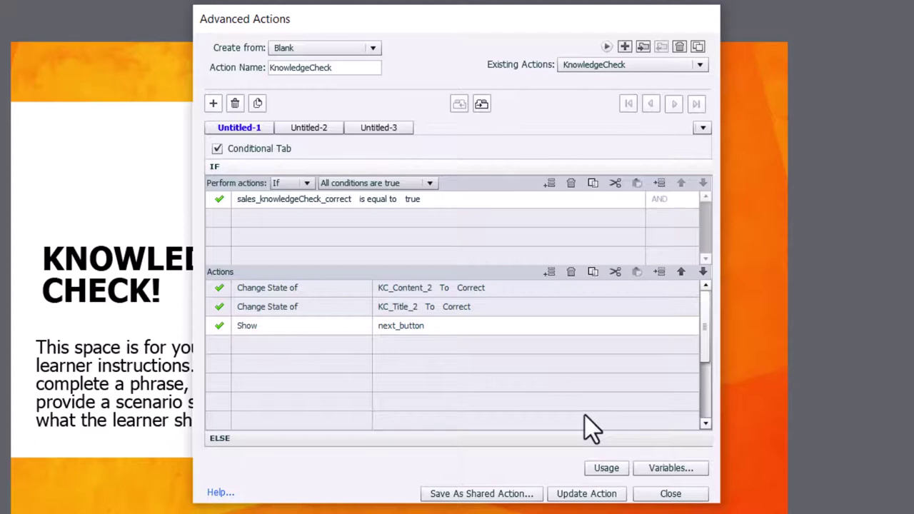
Copy the Show next_button action into the ELSE branch of KnowledgeCheck, update the script and close the advanced actions.
left_click(593, 273)
left_click(453, 437)
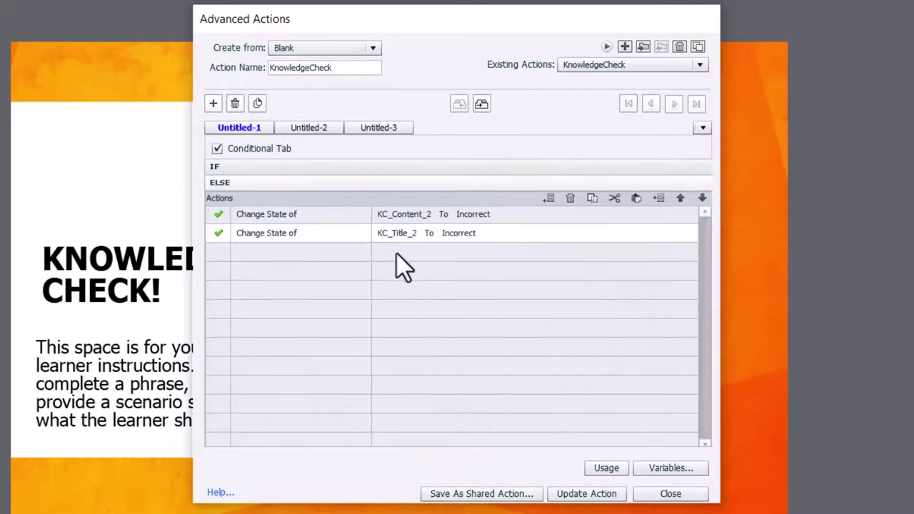
left_click(396, 251)
left_click(636, 199)
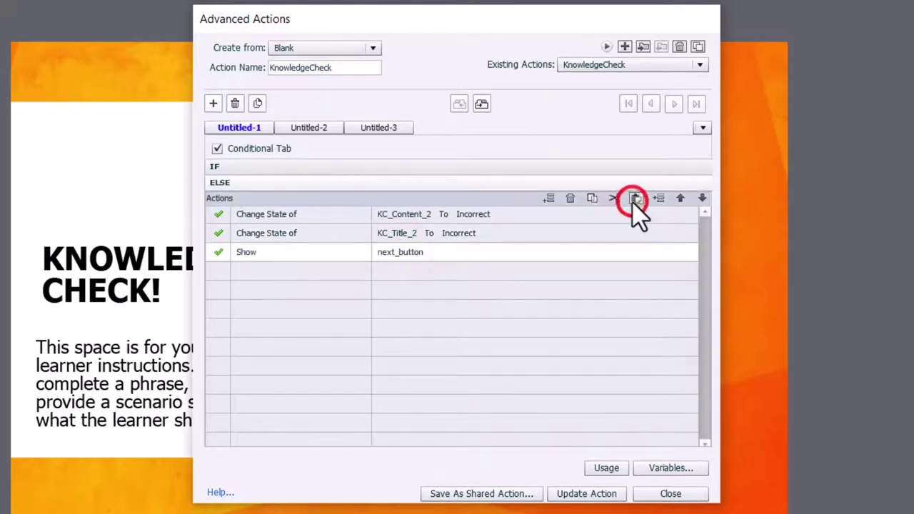
left_click(587, 494)
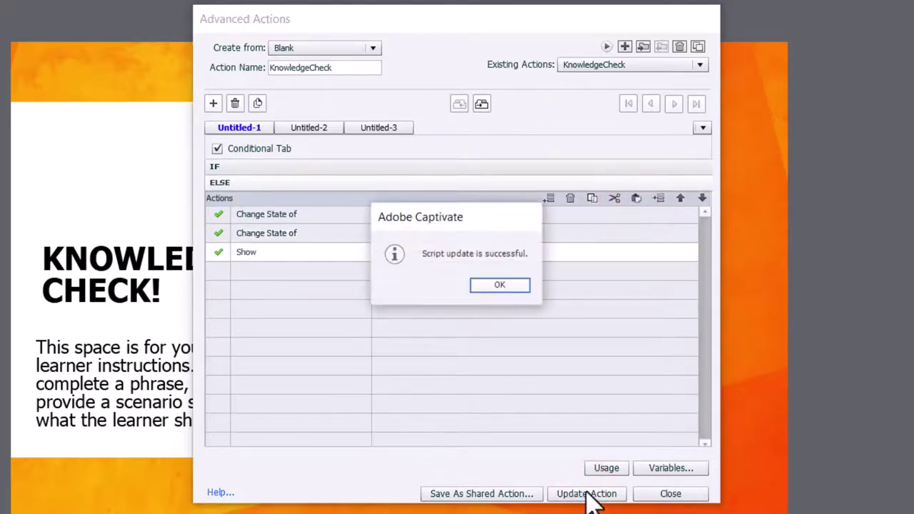
left_click(486, 285)
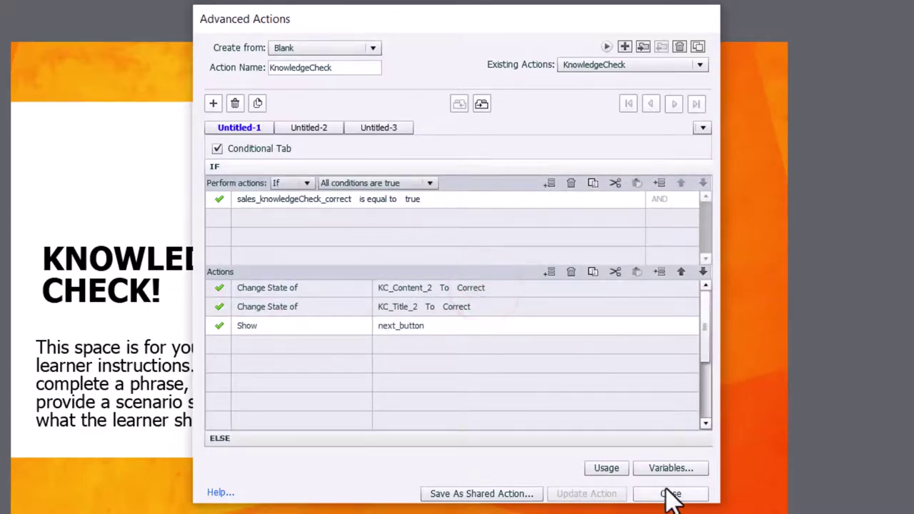
left_click(671, 493)
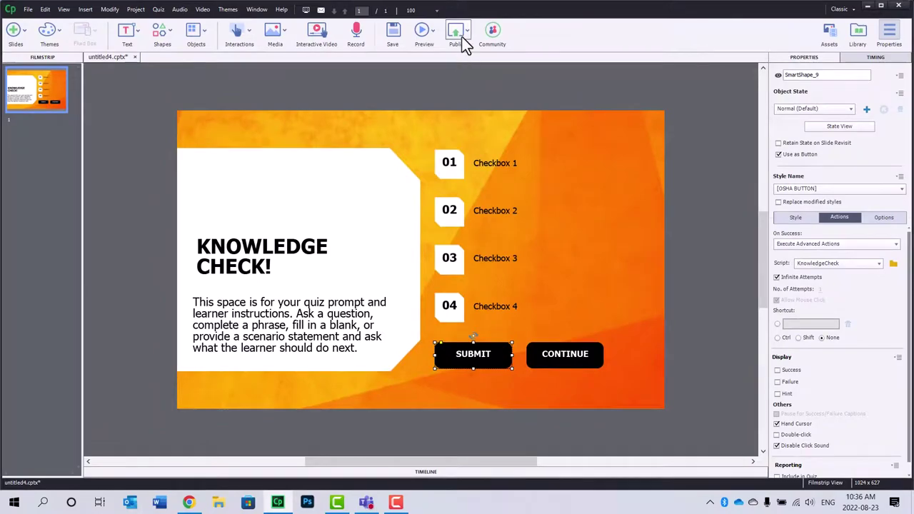
Preview the knowledge check and test it by submitting Checkbox 1 and Checkbox 3 as answers.
left_click(428, 32)
left_click(435, 60)
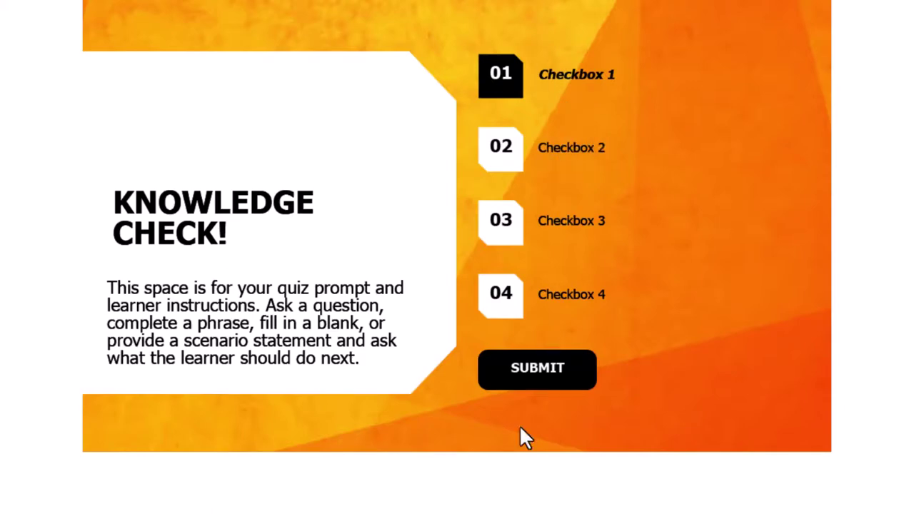
left_click(537, 386)
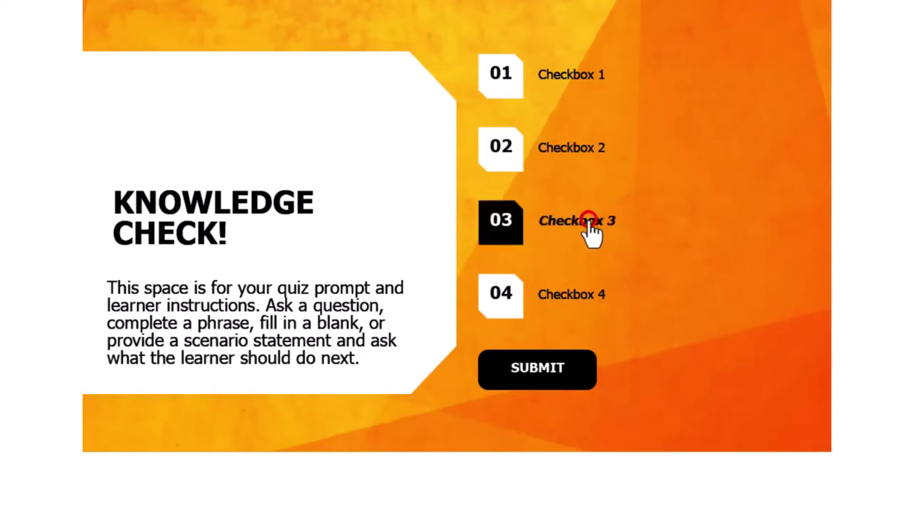
left_click(567, 377)
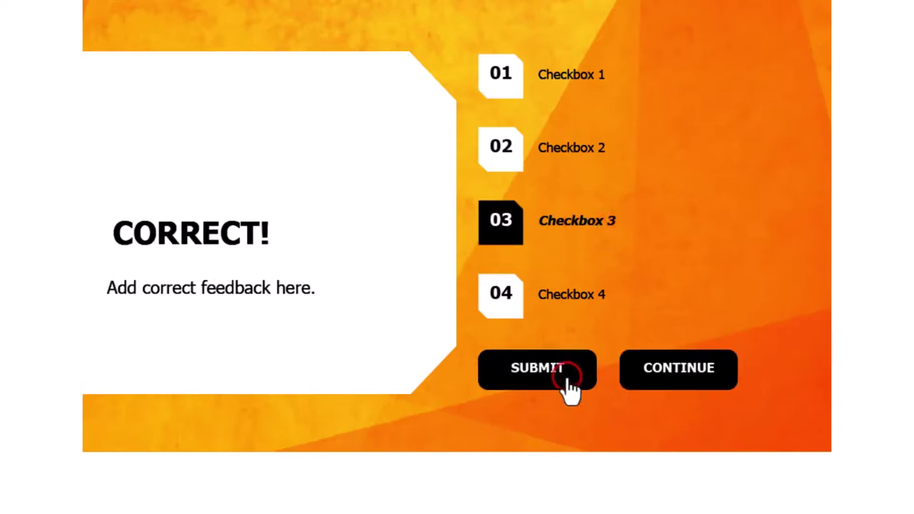